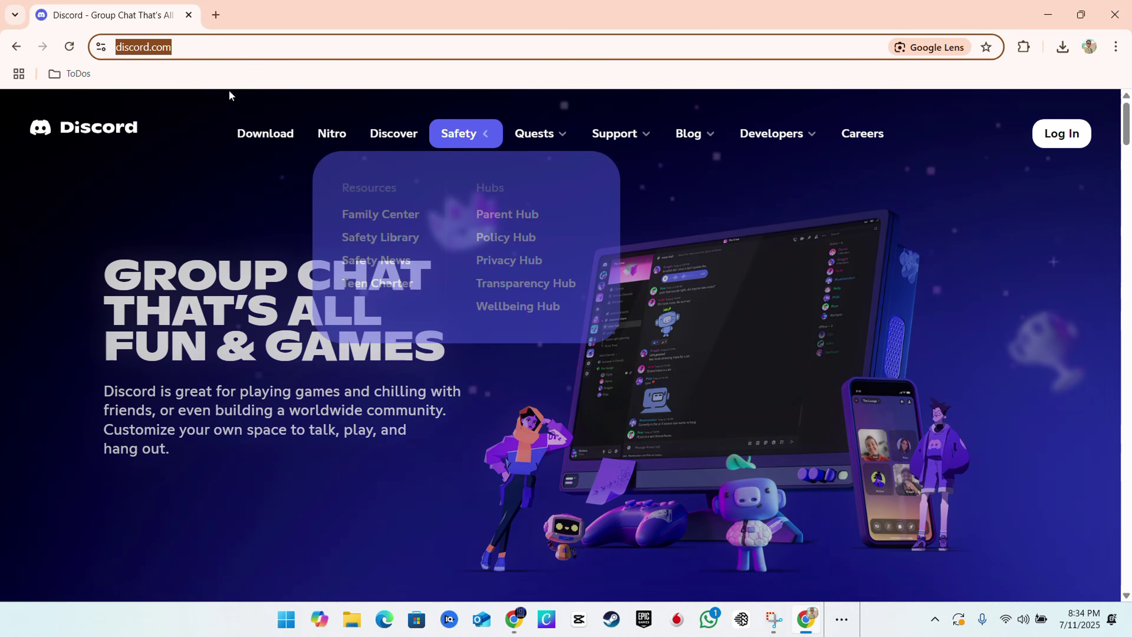
Step: Search Google for "discord" and open the official Discord website from the results
left_click(210, 56)
left_click_drag(240, 46, 96, 56)
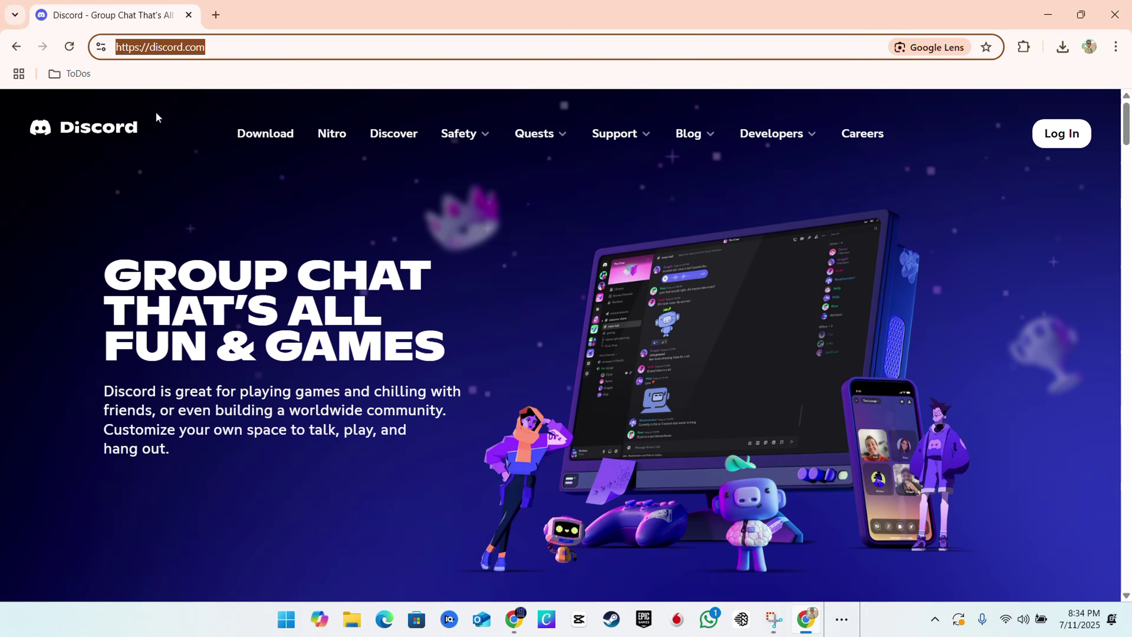
key("ctrl+t")
key("Down")
key("Return")
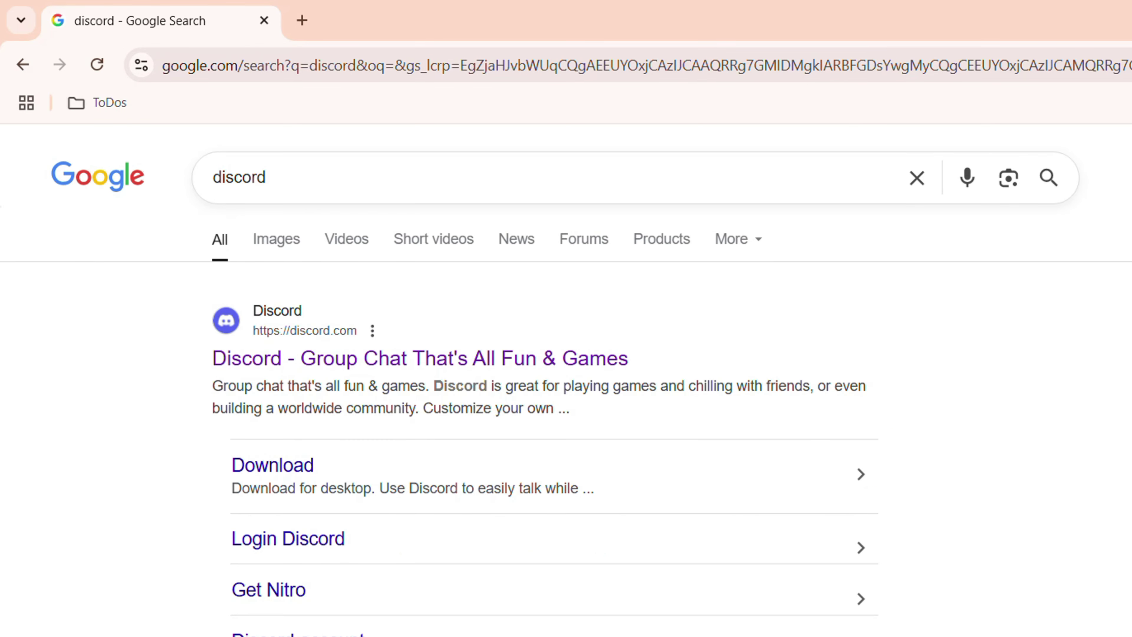
left_click(337, 362)
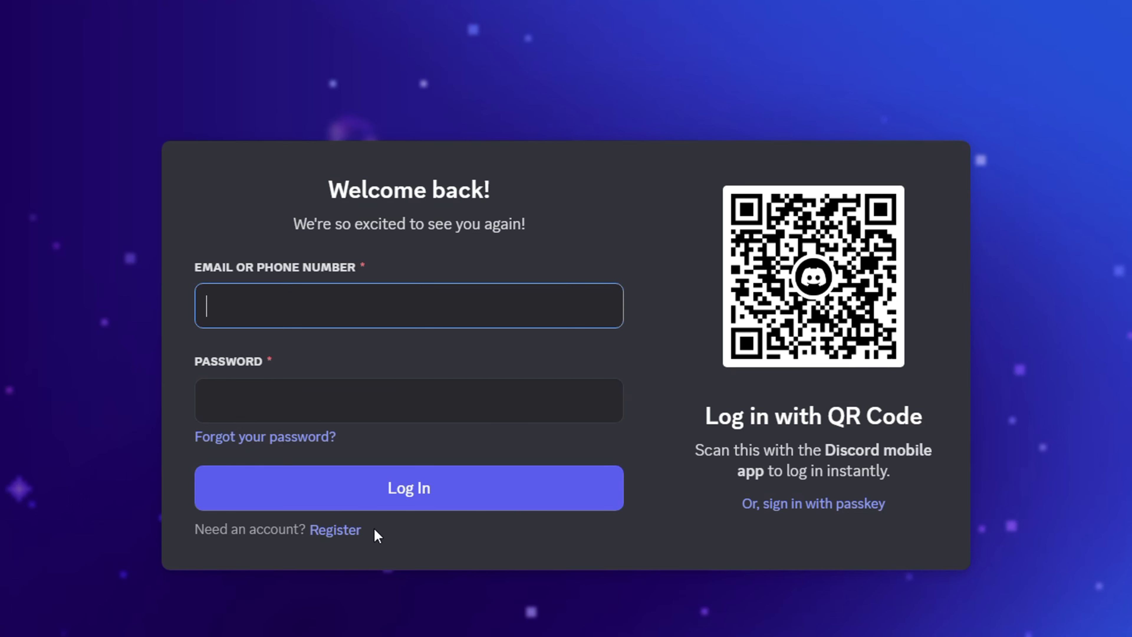
Step: Open the registration form for a new Discord account and fill in the saved e-mail address
left_click(335, 531)
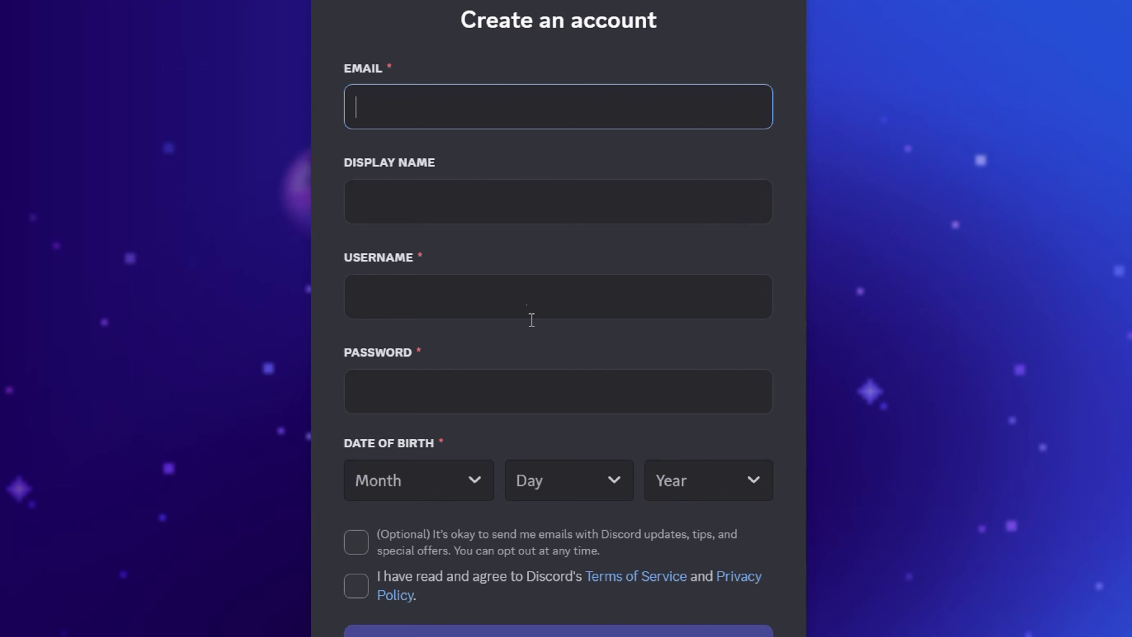
left_click(431, 113)
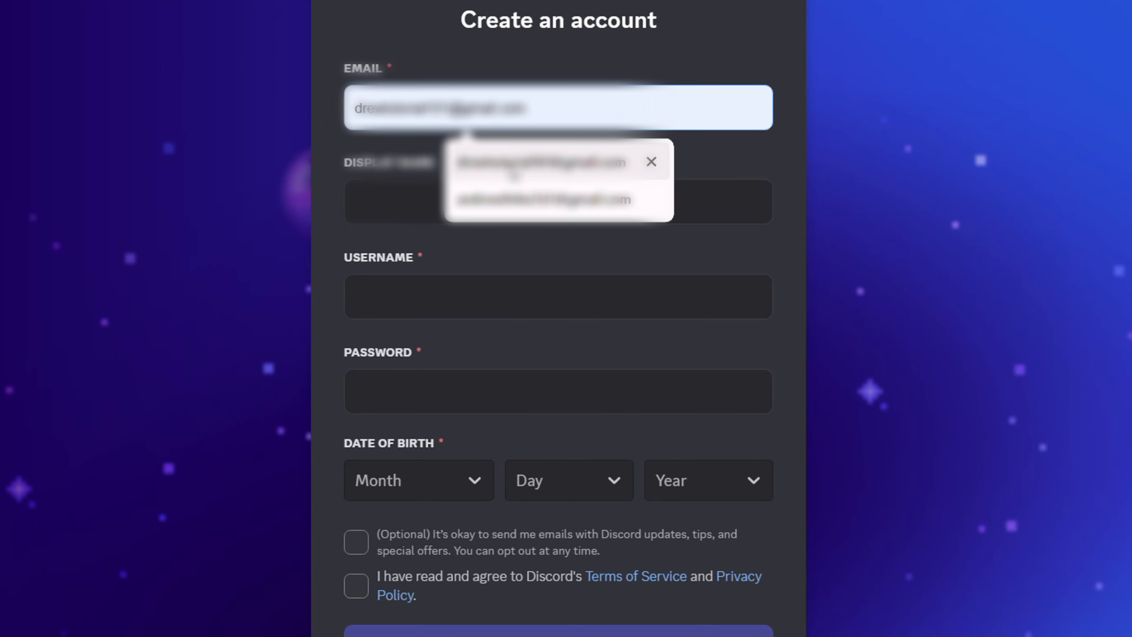
left_click(513, 168)
Step: Enter the display name in lowercase and reuse the same text as the username
left_click(406, 210)
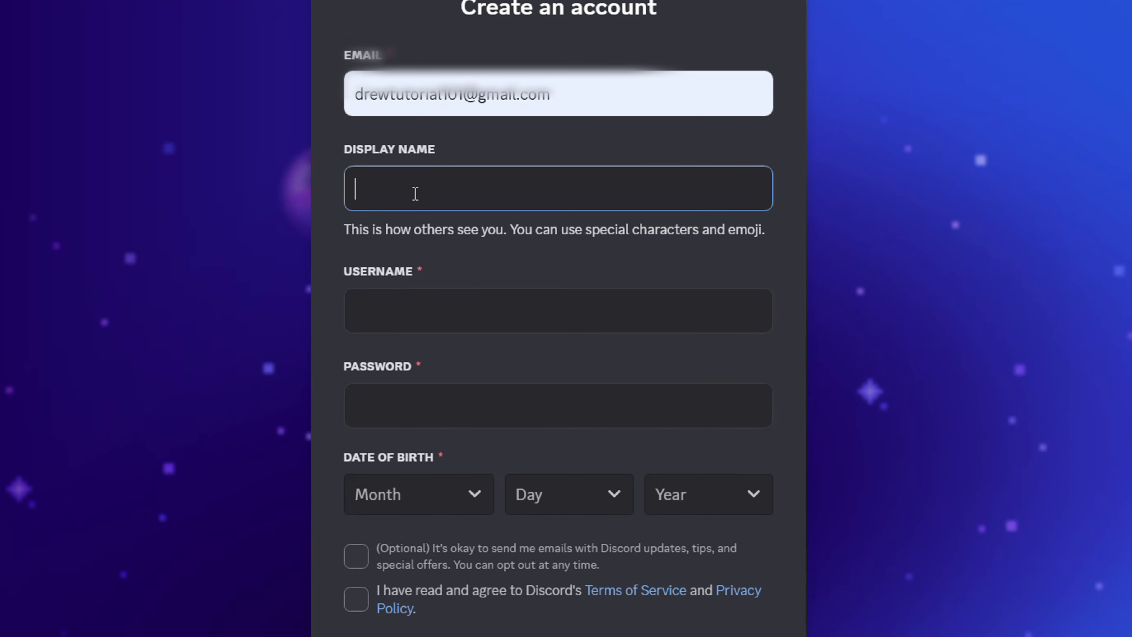
type("drewtutz")
left_click_drag(438, 193, 190, 189)
key("ctrl+c")
left_click(442, 322)
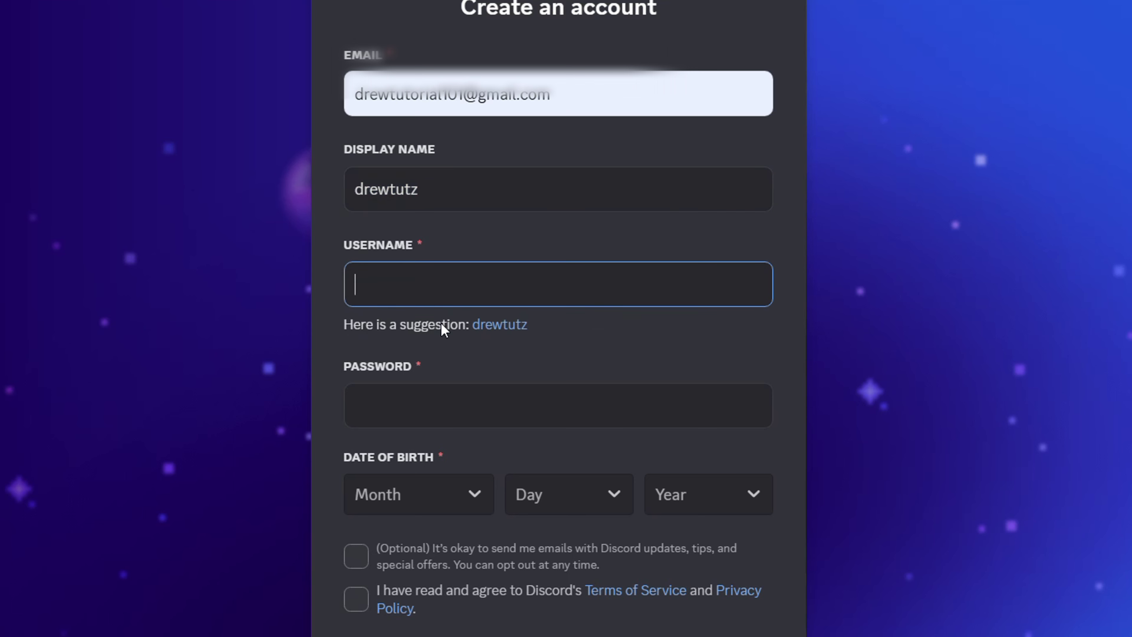
key("ctrl+v")
Step: Capitalize the first letter of the display name
key("shift+Tab")
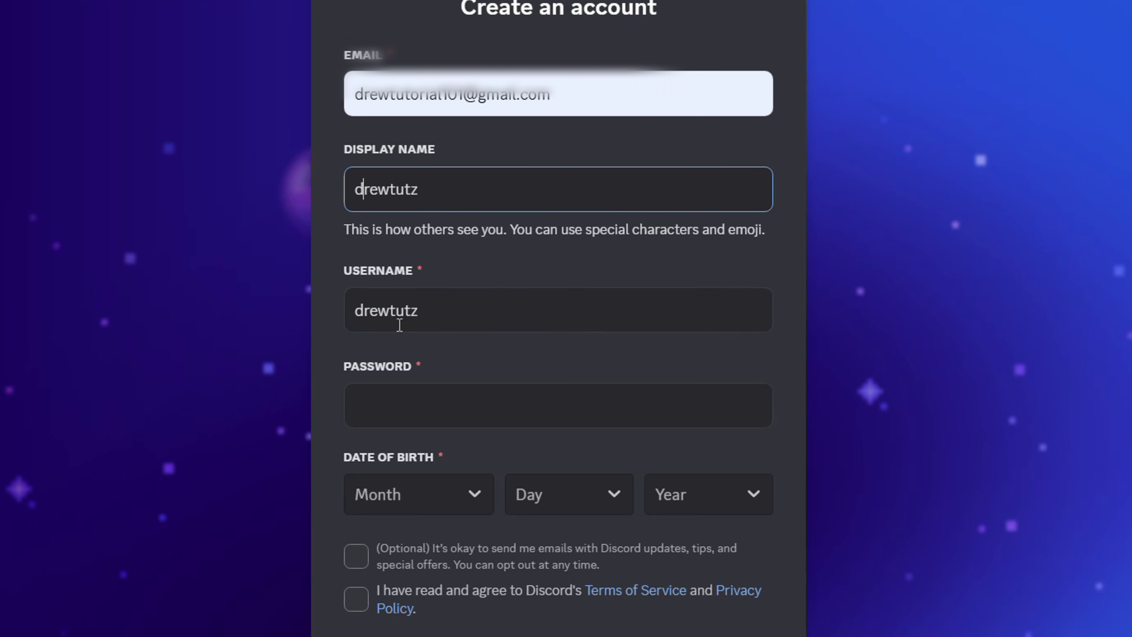
key("Home")
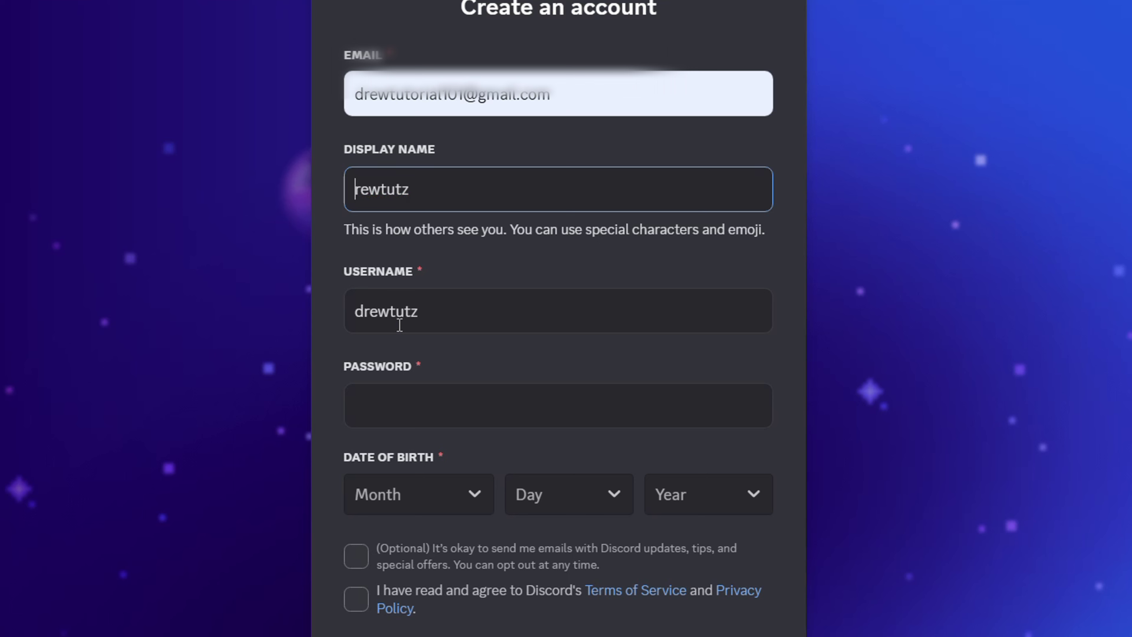
key("Delete")
type("D")
left_click(617, 361)
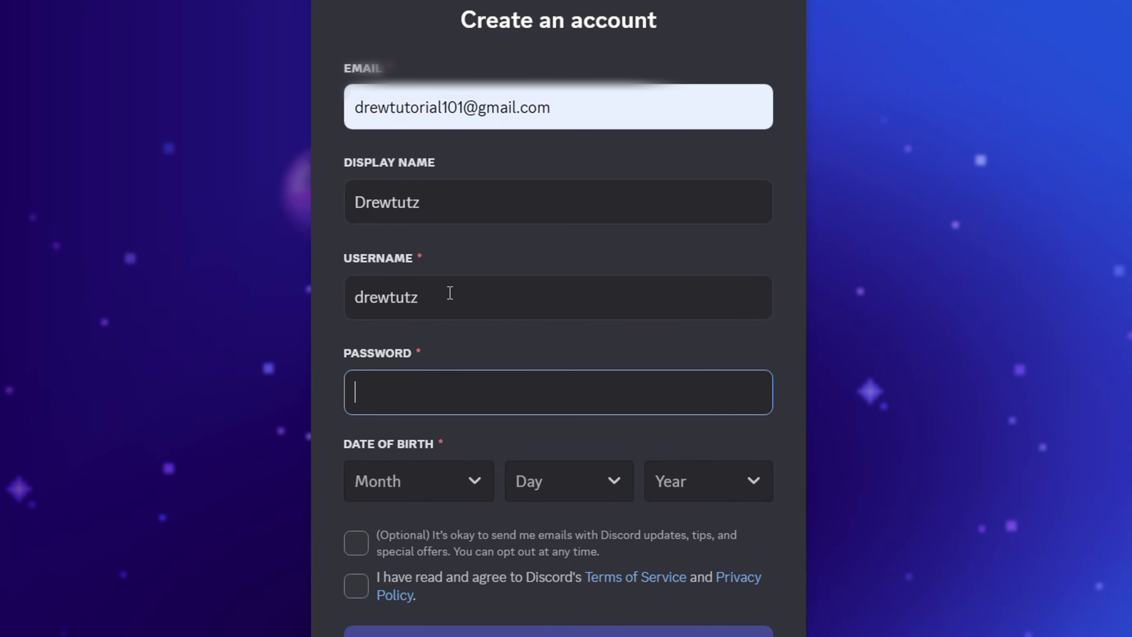
Step: Re-enter the last letter of the username to check whether the username is available
left_click(449, 292)
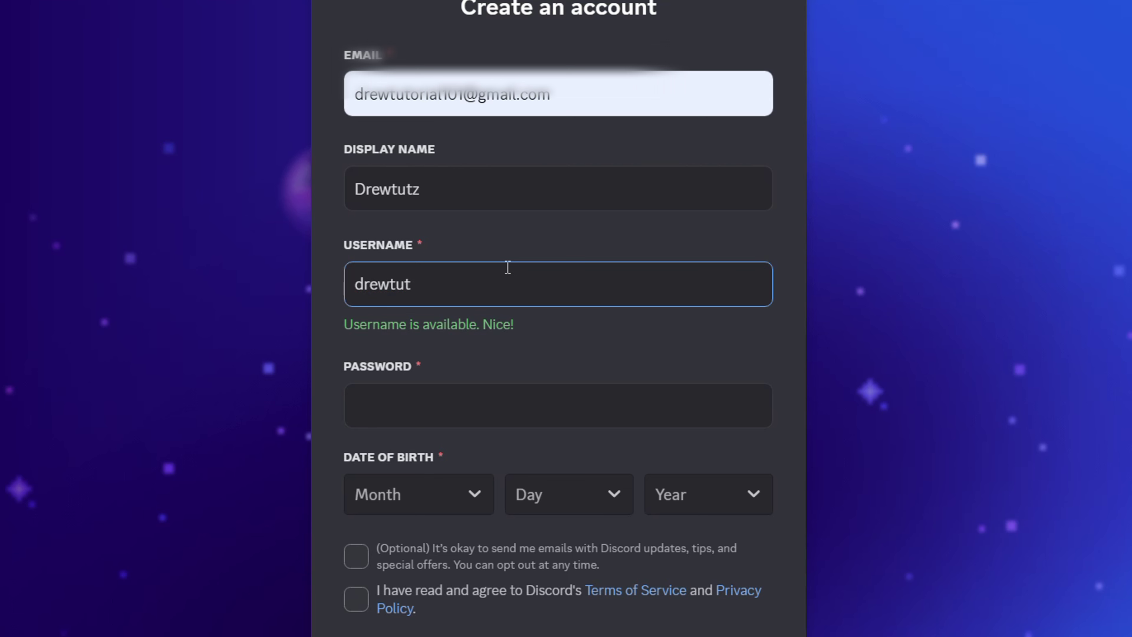
type("z")
left_click(480, 208)
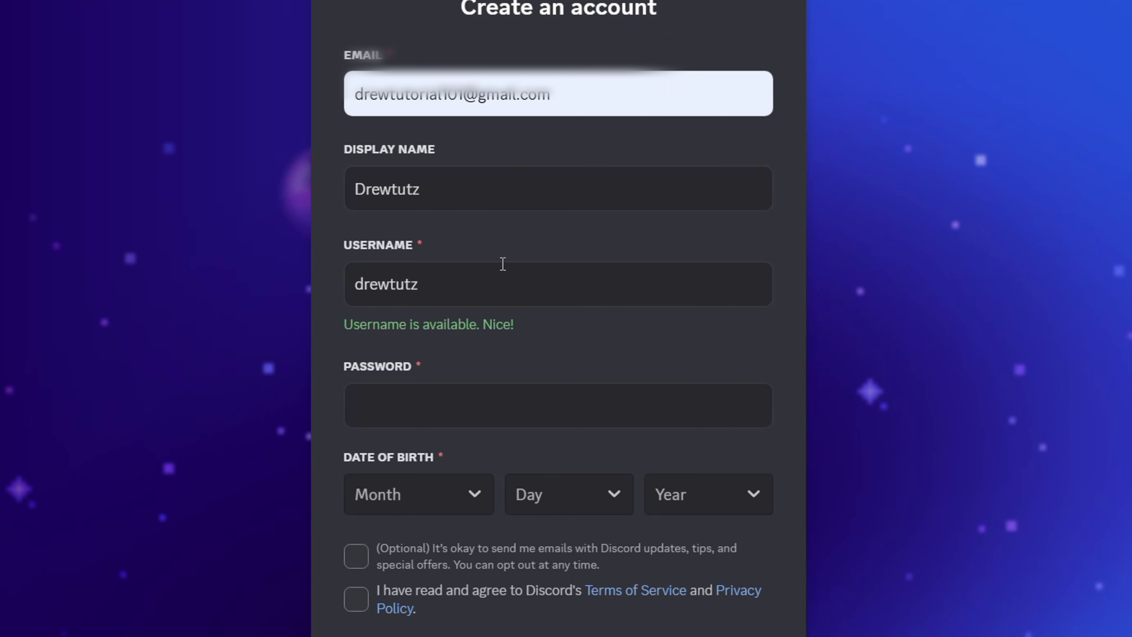
Step: Fill in the account password with a copied one instead of the suggested strong password
left_click(420, 399)
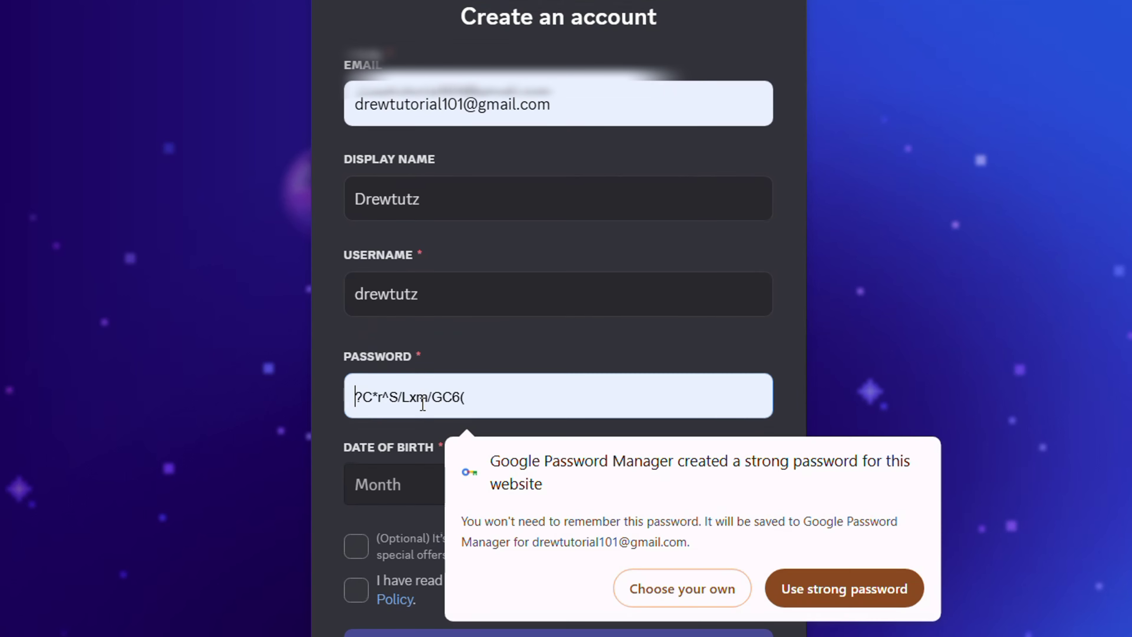
left_click(450, 405)
scroll(450, 405, "down", 1)
key("ctrl+v")
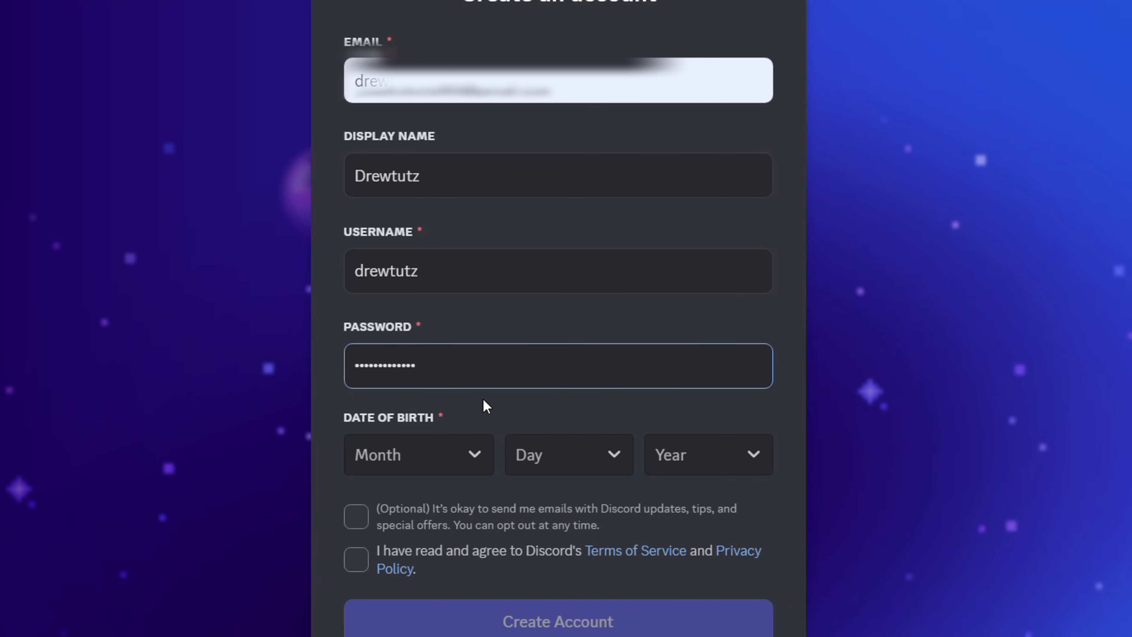
Step: Complete the date of birth and the Terms of Service and Privacy Policy agreement, and submit the registration
left_click(475, 464)
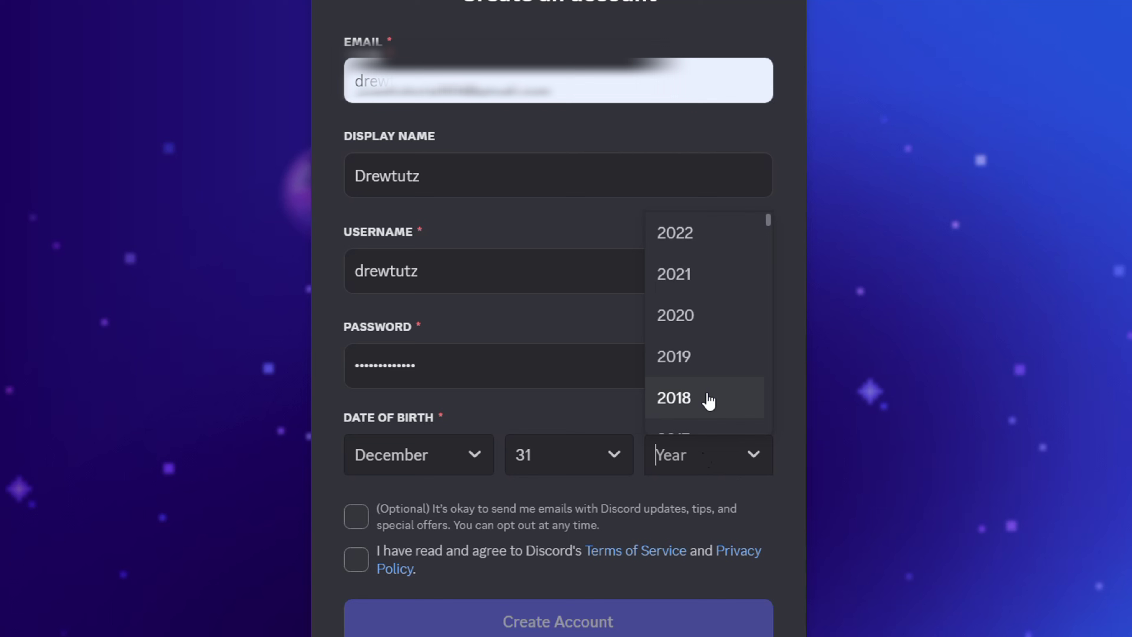
scroll(708, 400, "down", 10)
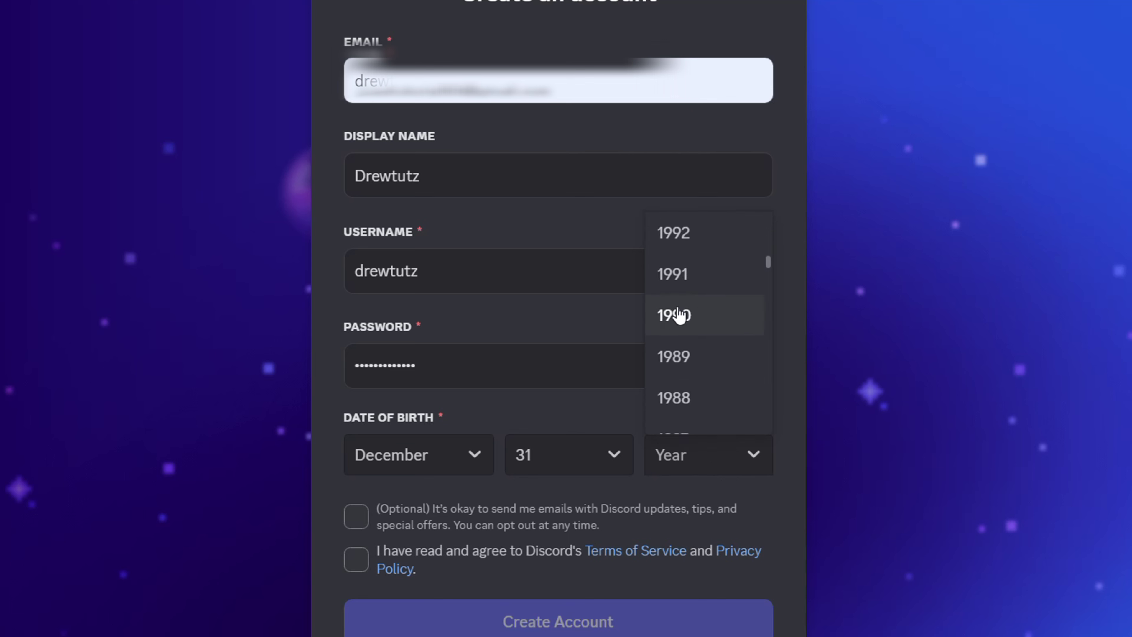
left_click(677, 316)
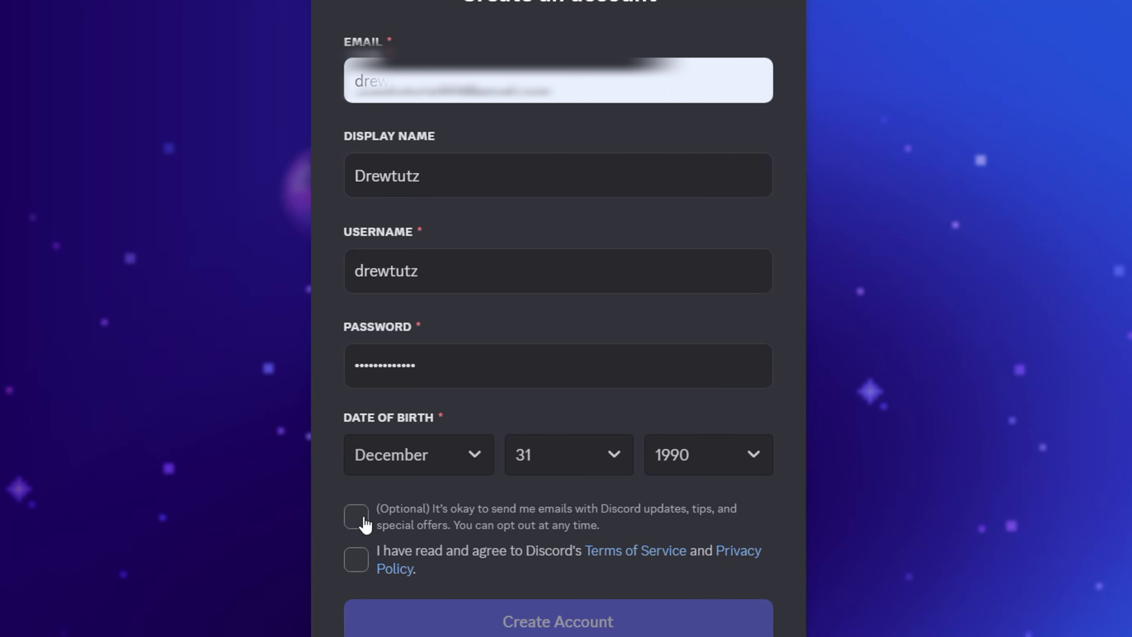
left_click(356, 563)
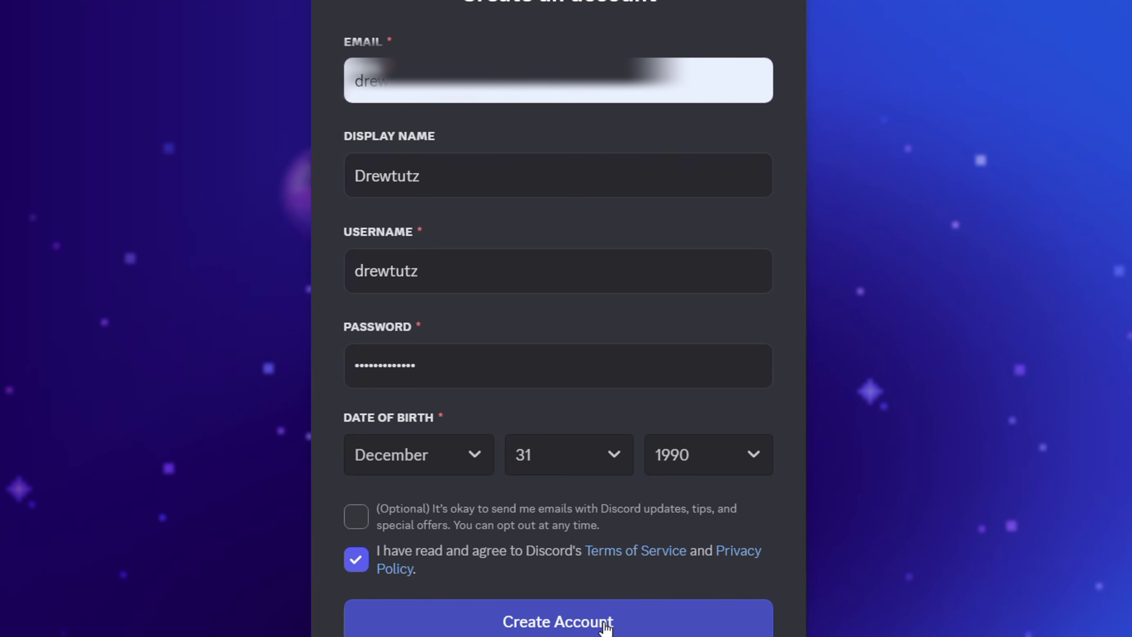
left_click(558, 621)
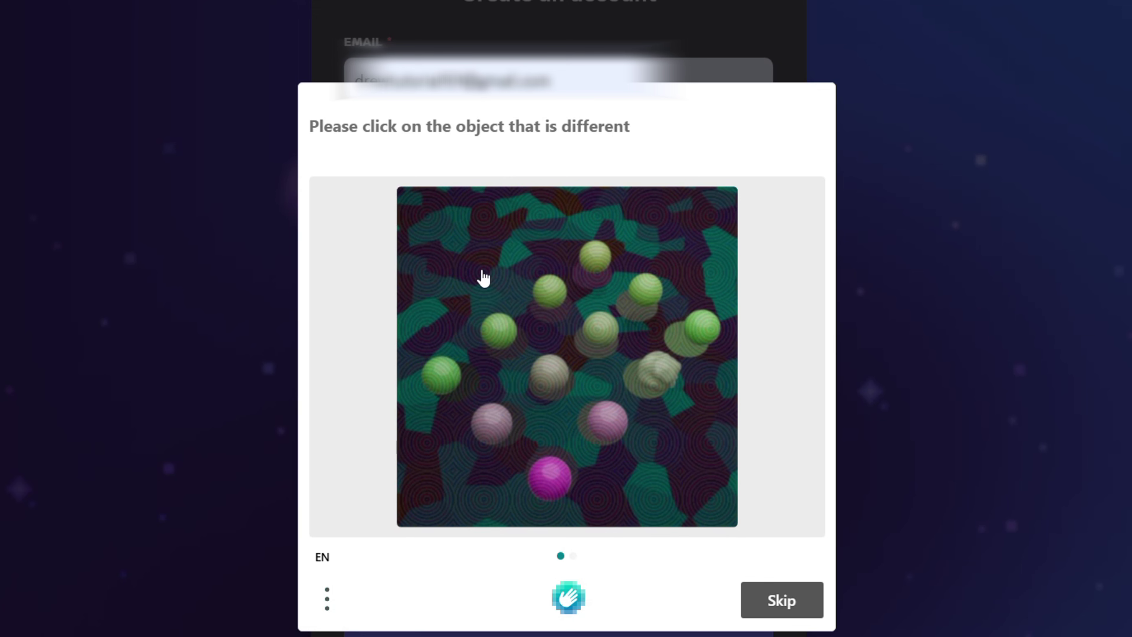
Step: Solve both captcha challenges by picking the object that differs, and save the account password in the browser
left_click(665, 368)
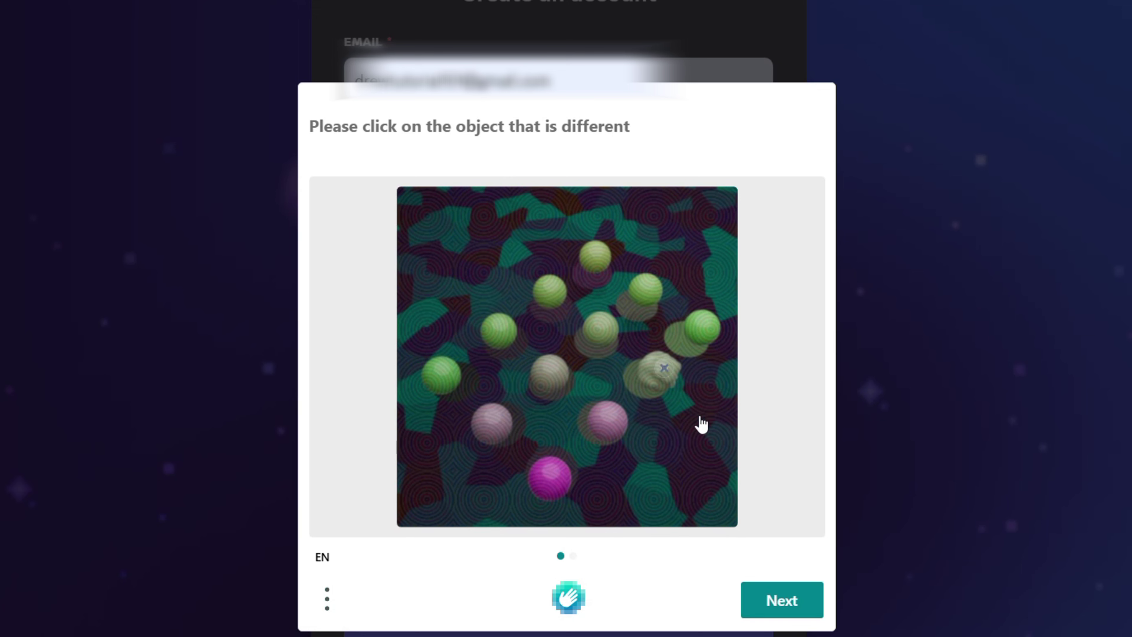
left_click(792, 608)
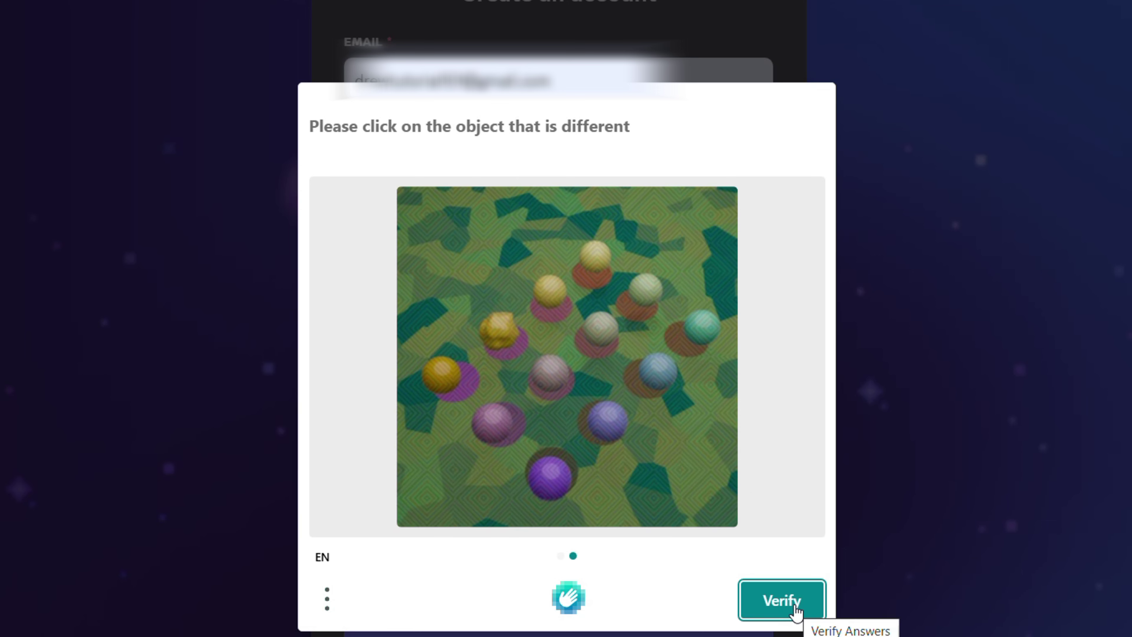
left_click(506, 326)
left_click(783, 607)
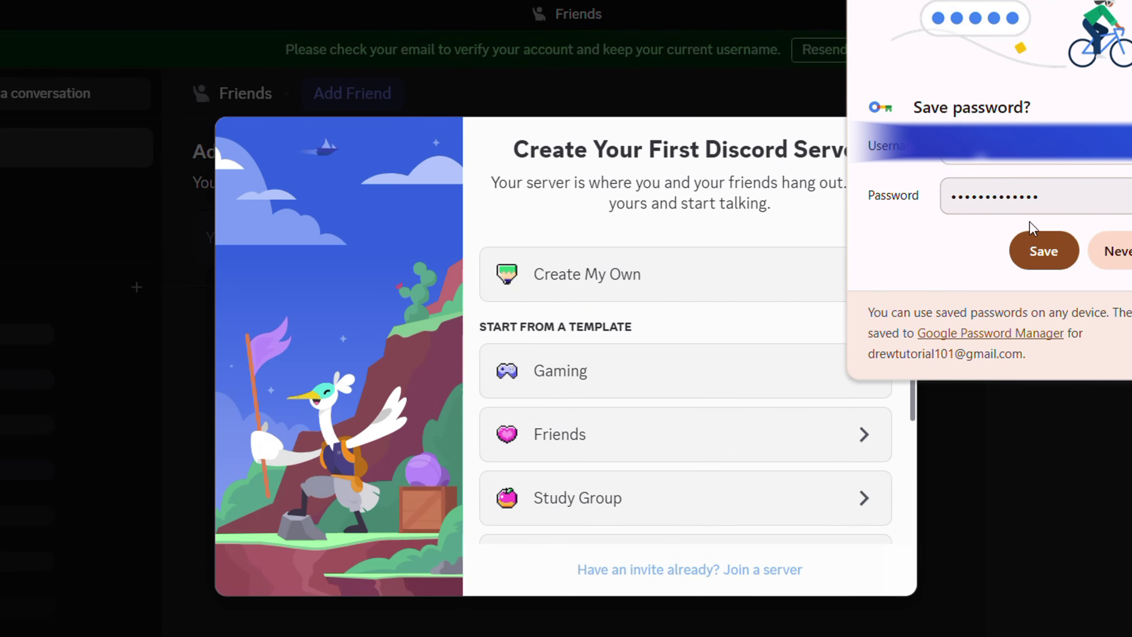
left_click(1048, 253)
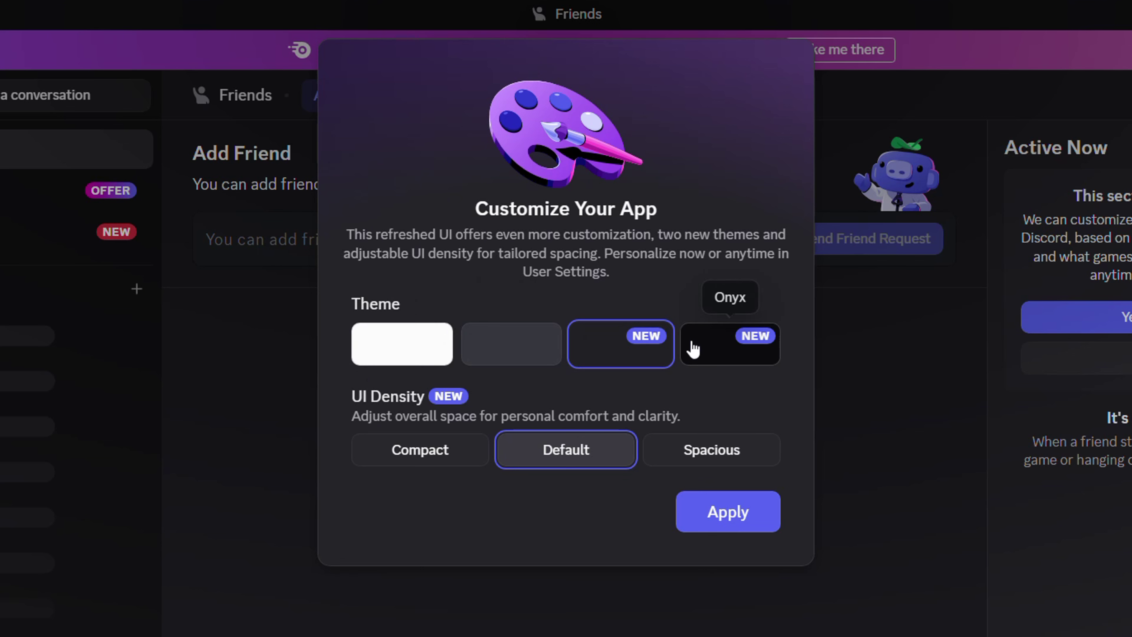
Step: Preview the Onyx and Light themes and apply the dark grey theme with Default UI density
left_click(703, 346)
left_click(496, 350)
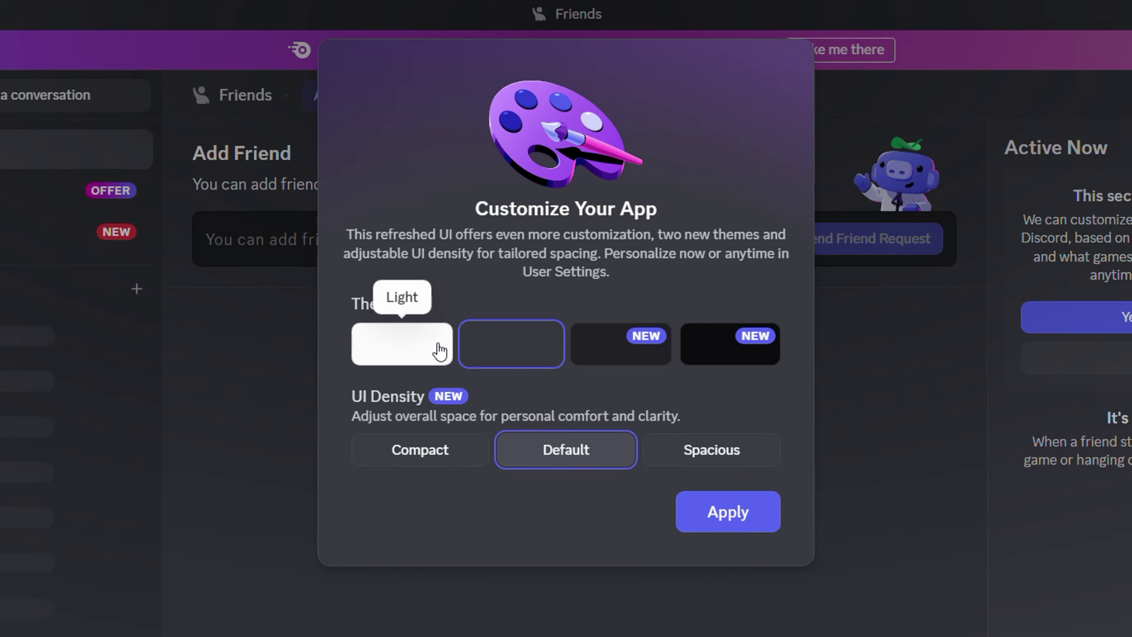
left_click(434, 348)
left_click(498, 352)
left_click(729, 512)
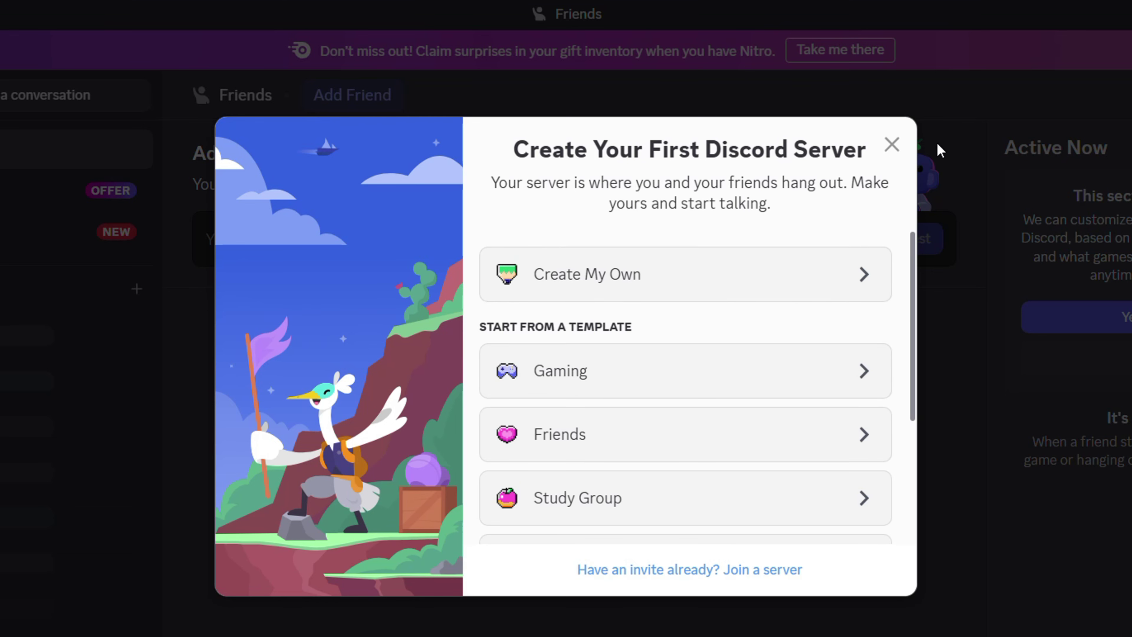
Step: Create a first server from the Friends template with the suggested server name and enter it
scroll(644, 472, "down", 5)
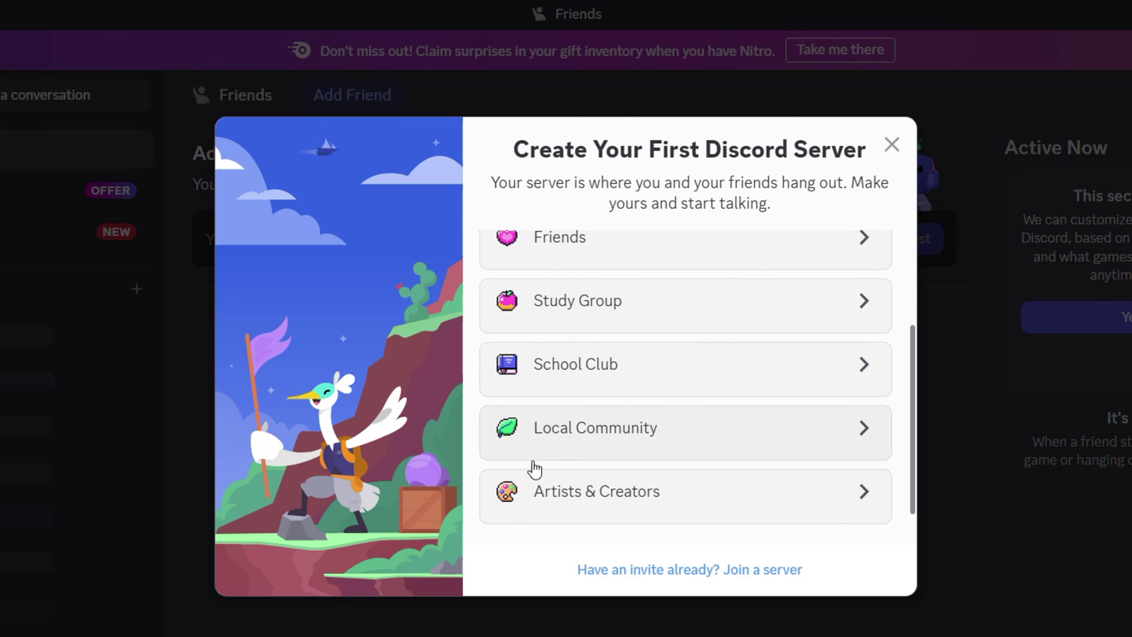
scroll(622, 364, "up", 5)
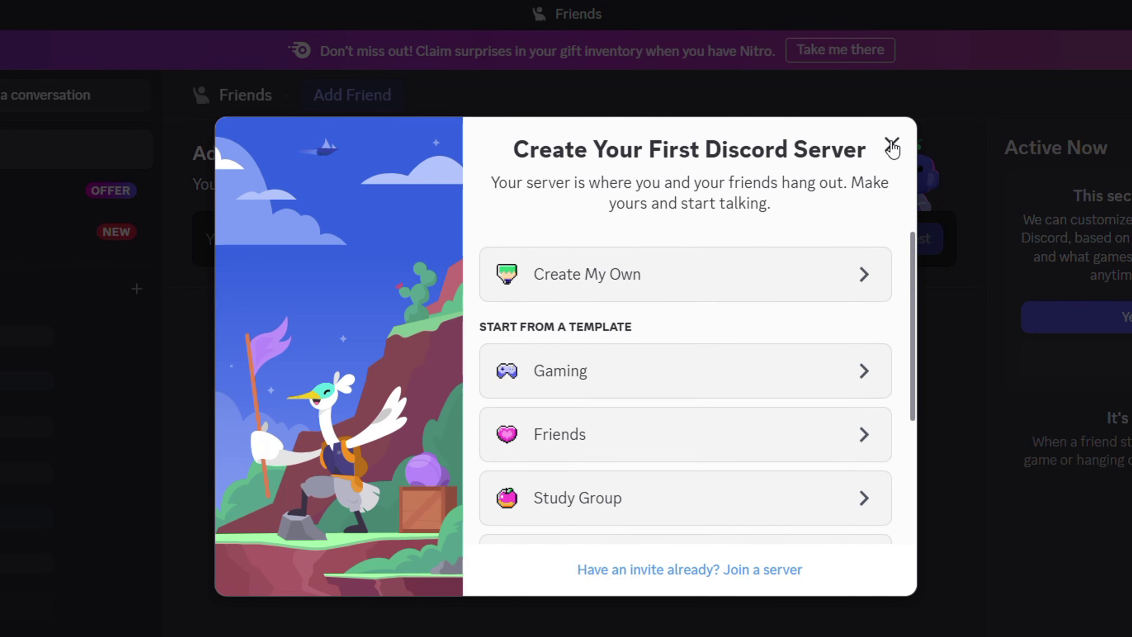
left_click(594, 442)
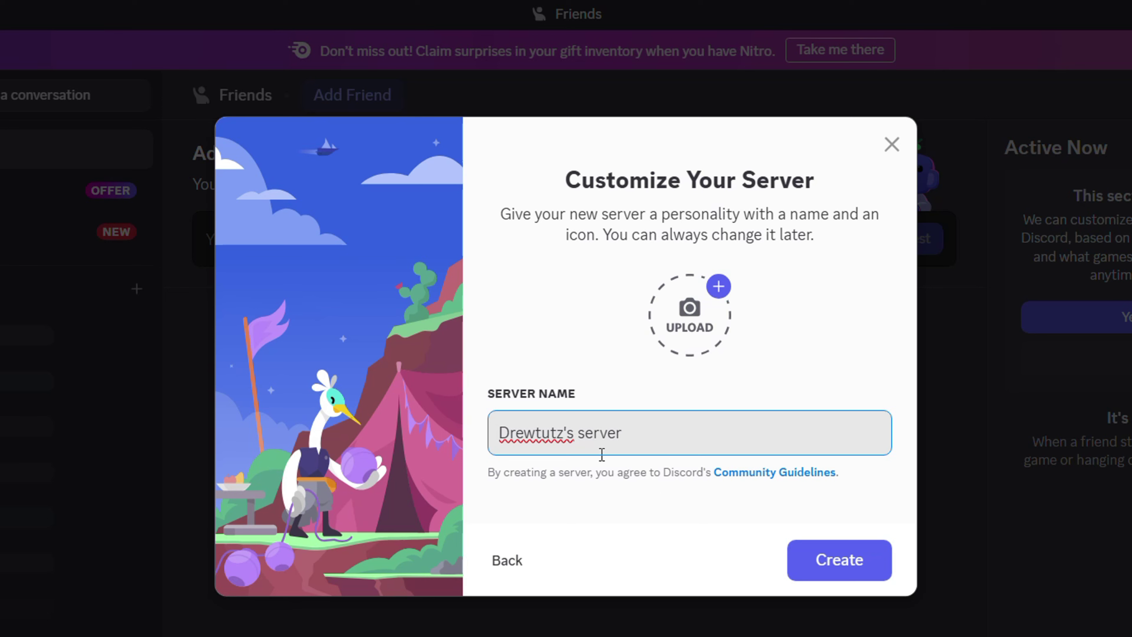
left_click(822, 566)
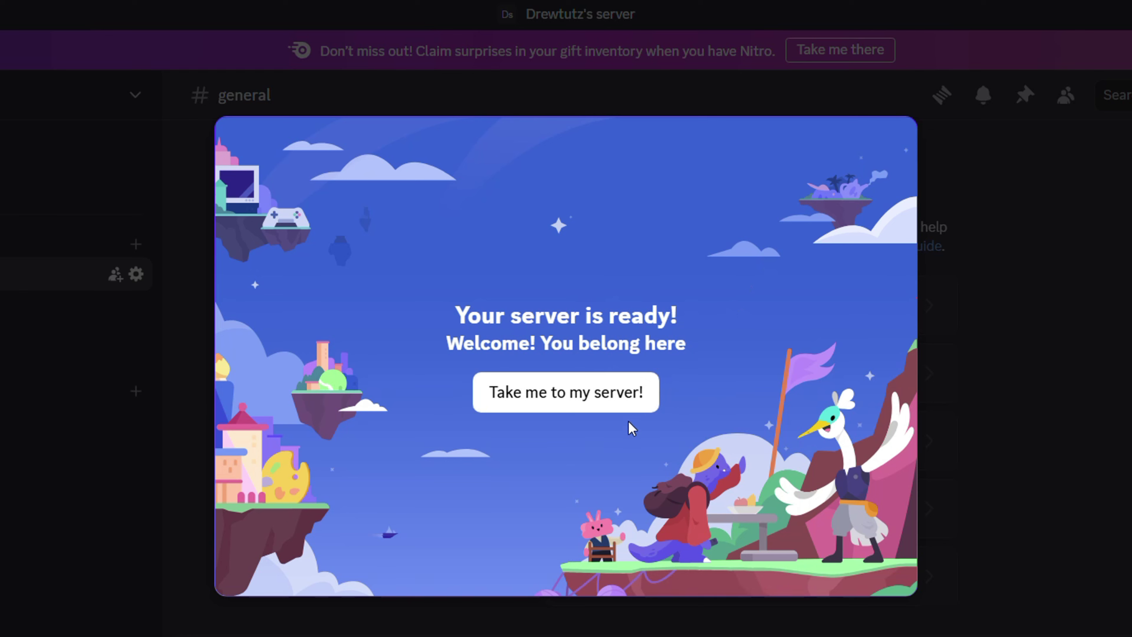
left_click(630, 392)
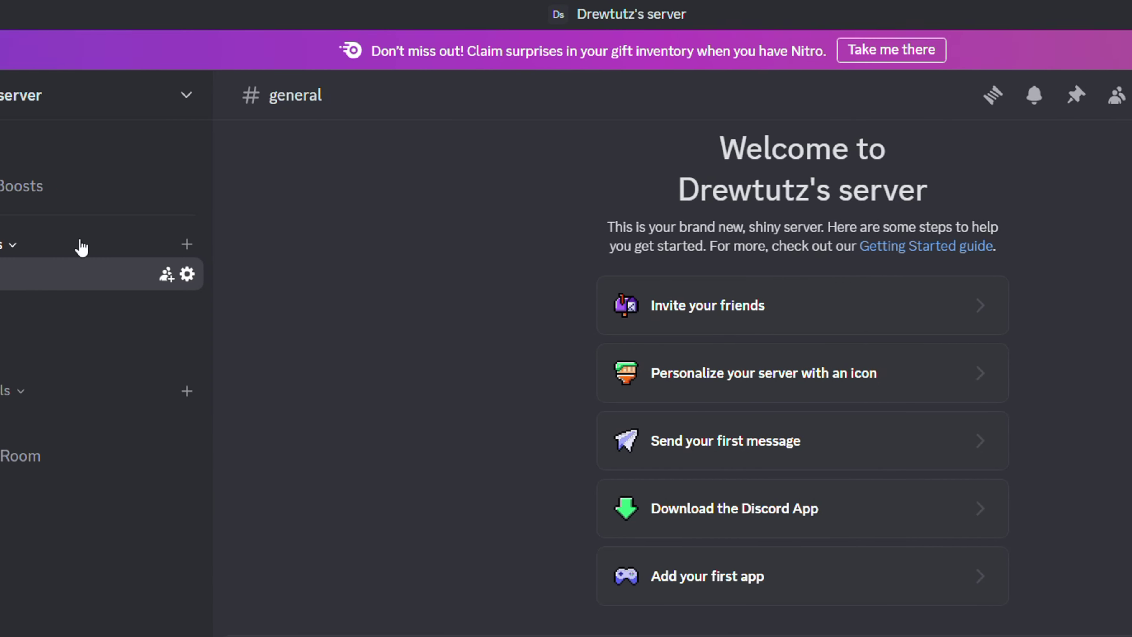